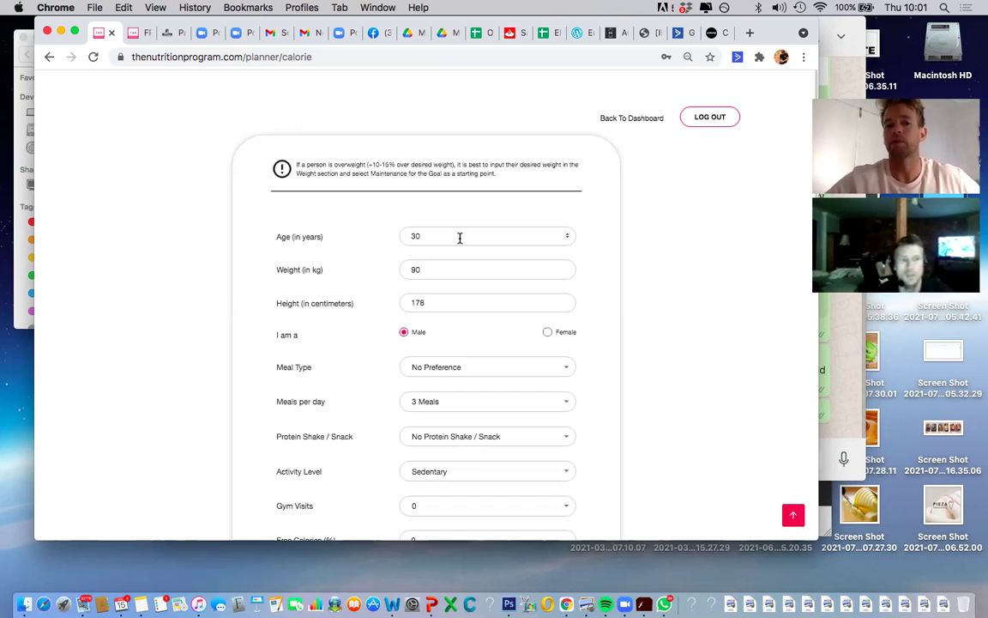
Replace the age of 30 with 44 and the weight of 90 with 95 kg
key("BackSpace")
key("BackSpace")
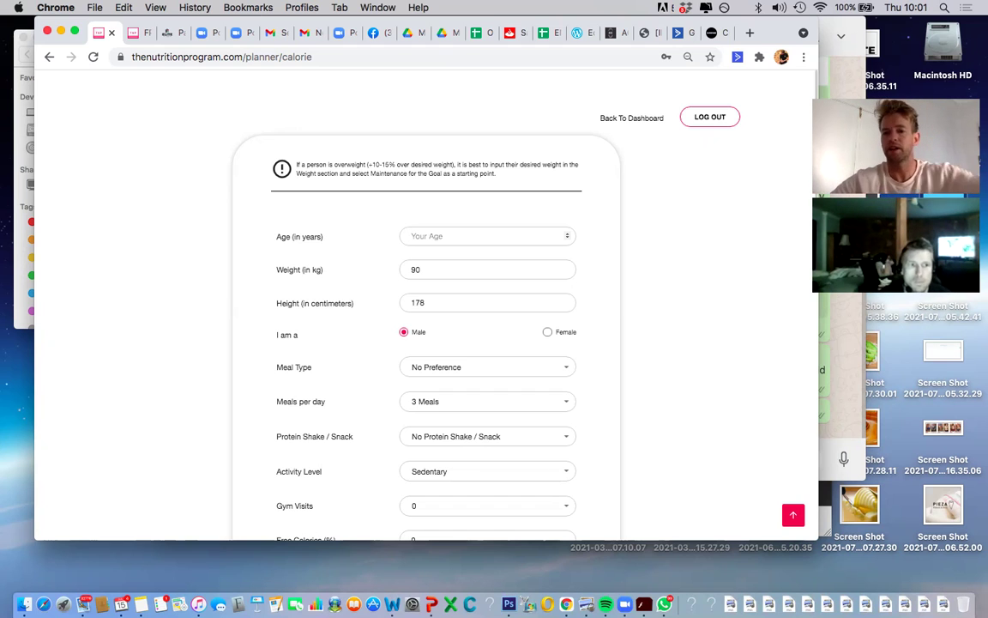
type("44")
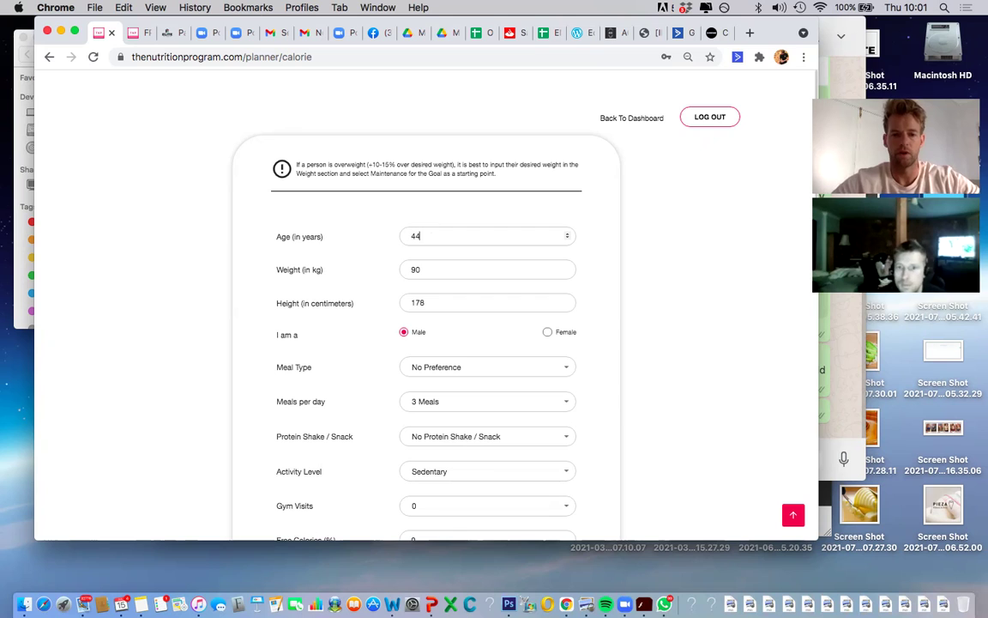
left_click(459, 271)
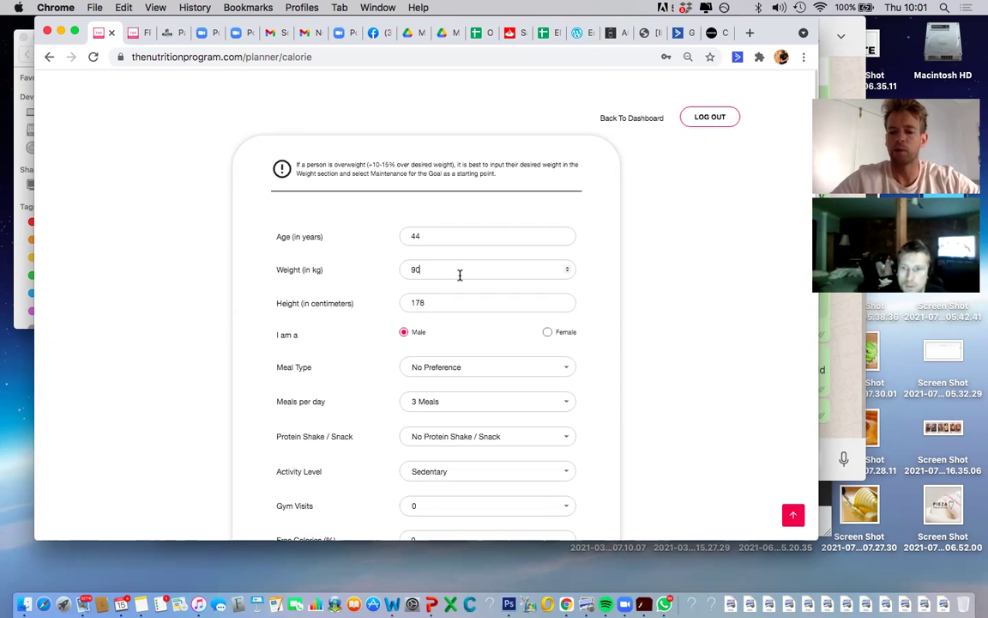
key("BackSpace")
key("BackSpace")
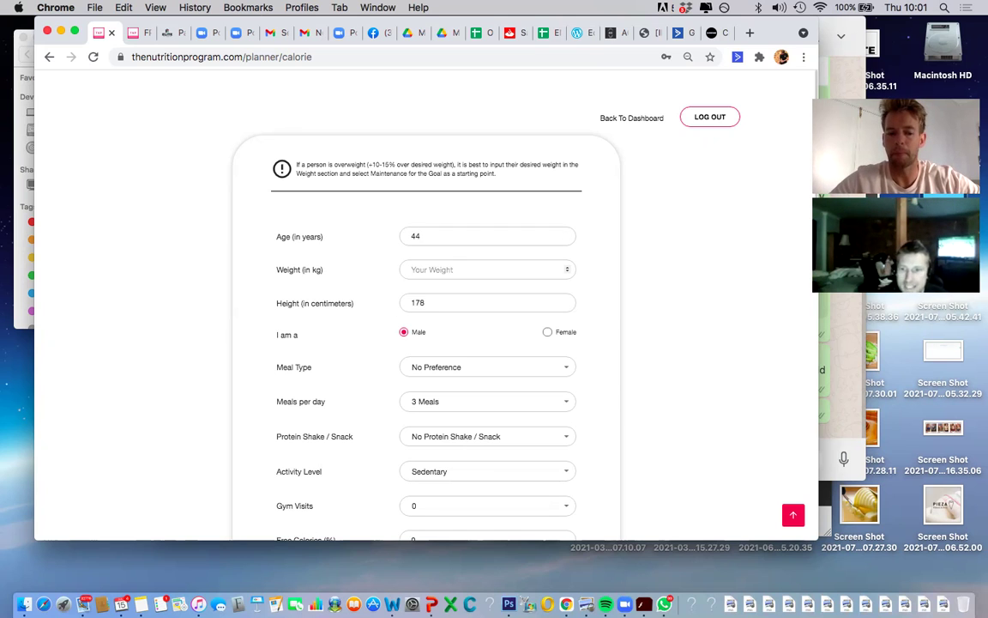
type("95")
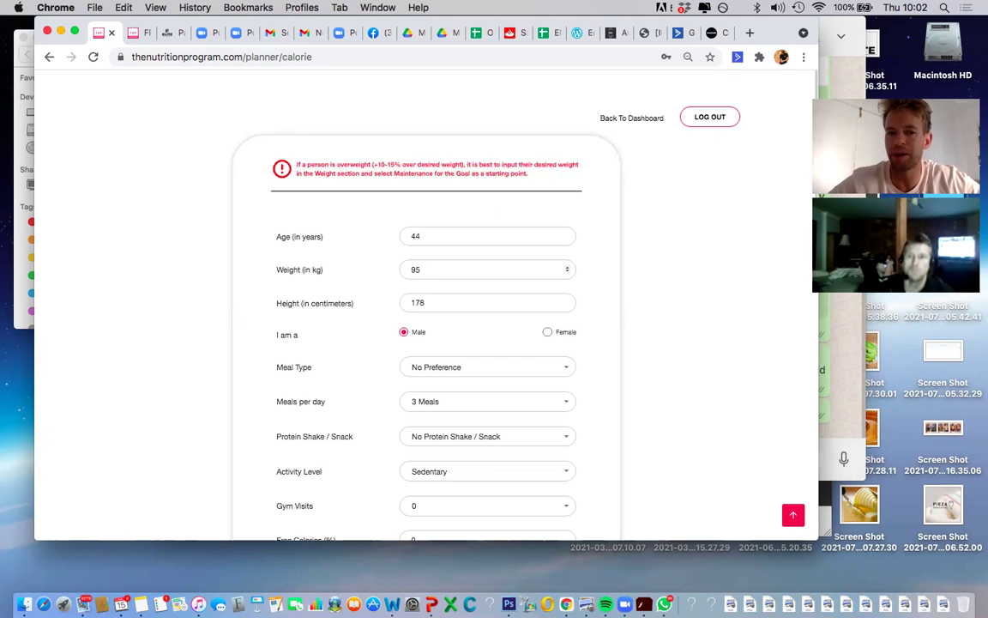
Backspace the 95 kg weight entry, dropping the calculated calories to 789
key("BackSpace")
key("BackSpace")
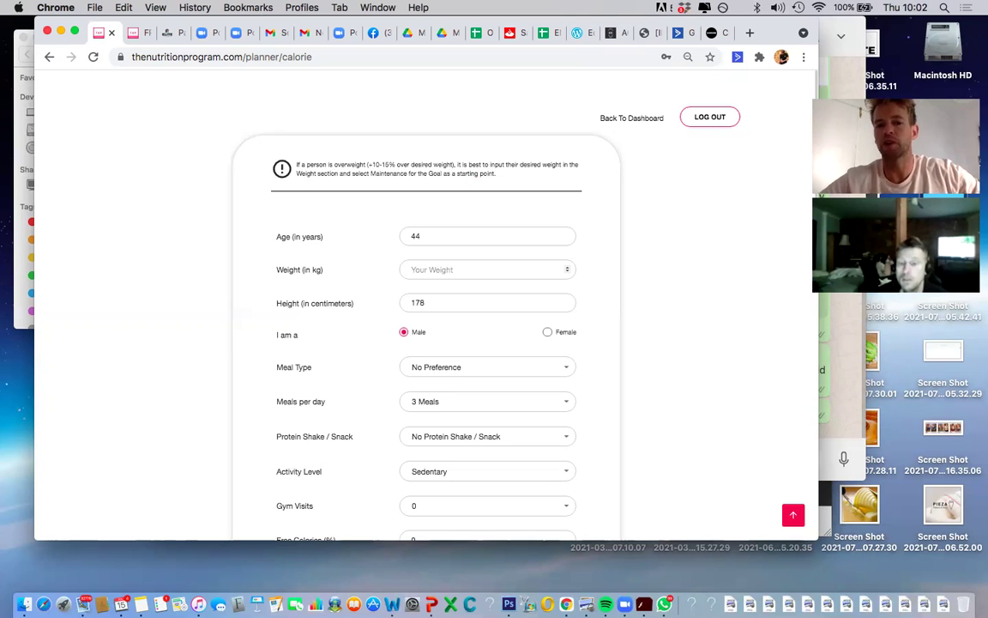
Replace the mistaken weight of 2 with 92 kg
type("2")
scroll(431, 360, "down", 5)
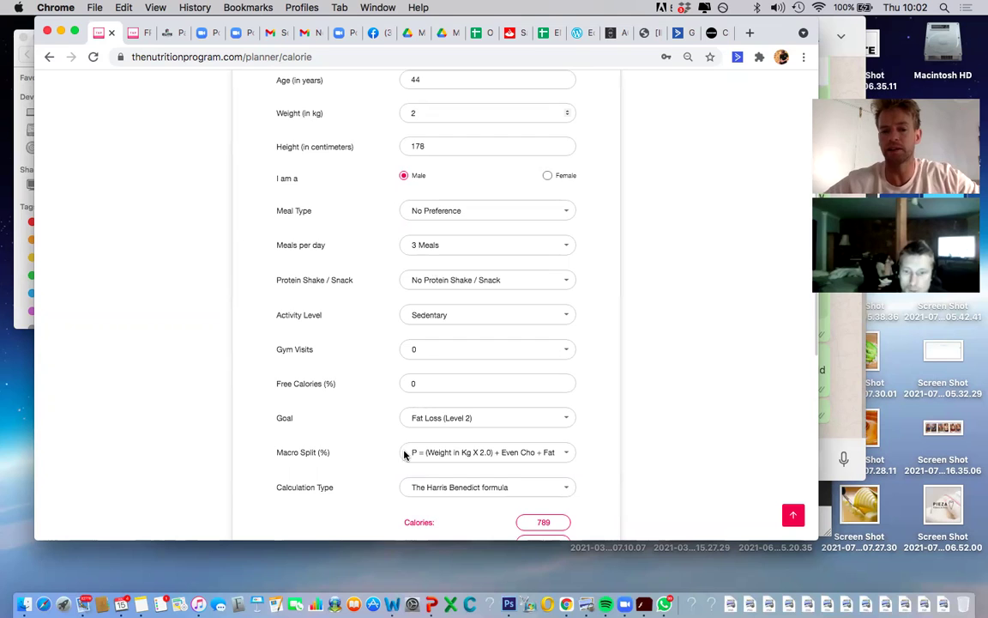
scroll(411, 428, "up", 1)
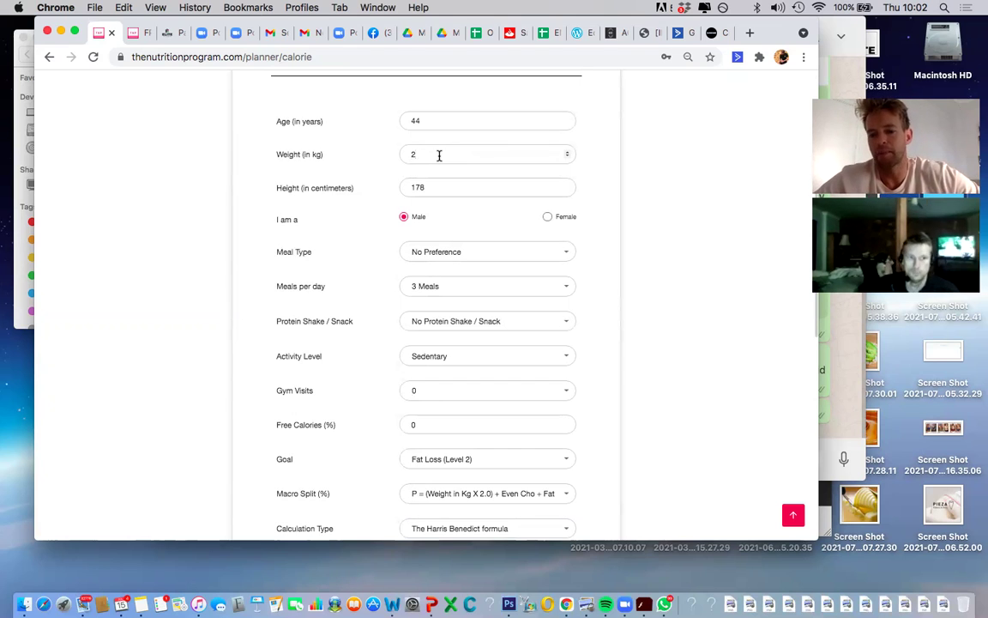
key("BackSpace")
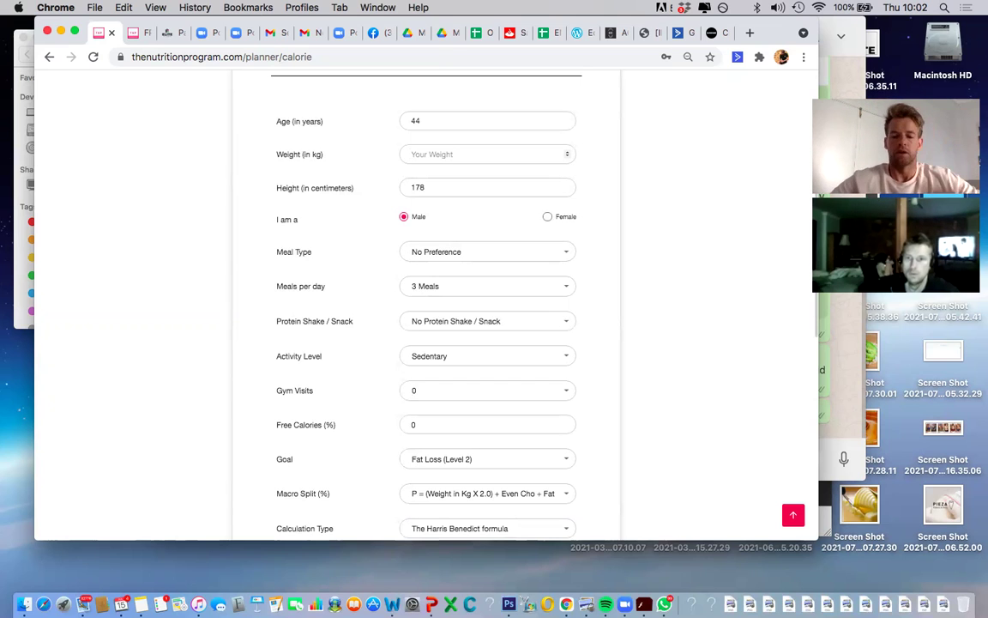
type("92")
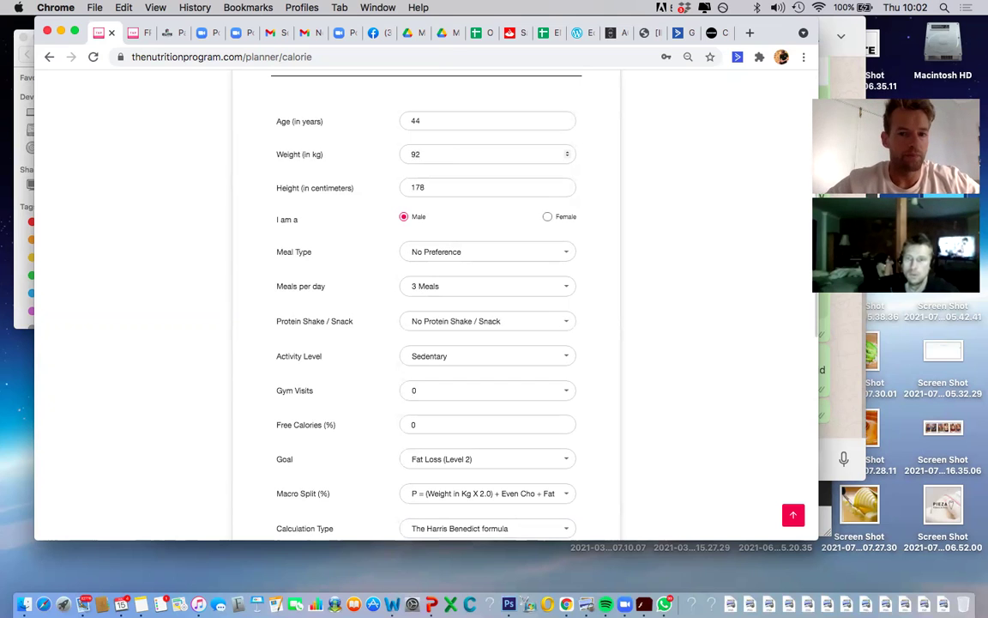
scroll(489, 172, "up", 1)
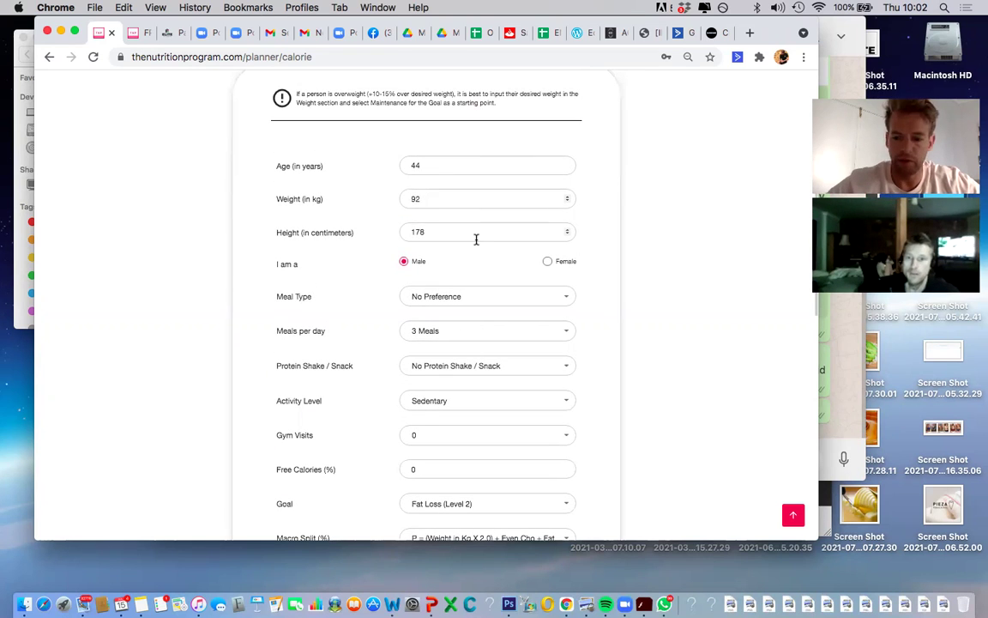
Change the weight back to 95 kg and replace the 178 cm height with 186 cm
key("BackSpace")
type("5")
scroll(489, 281, "down", 1)
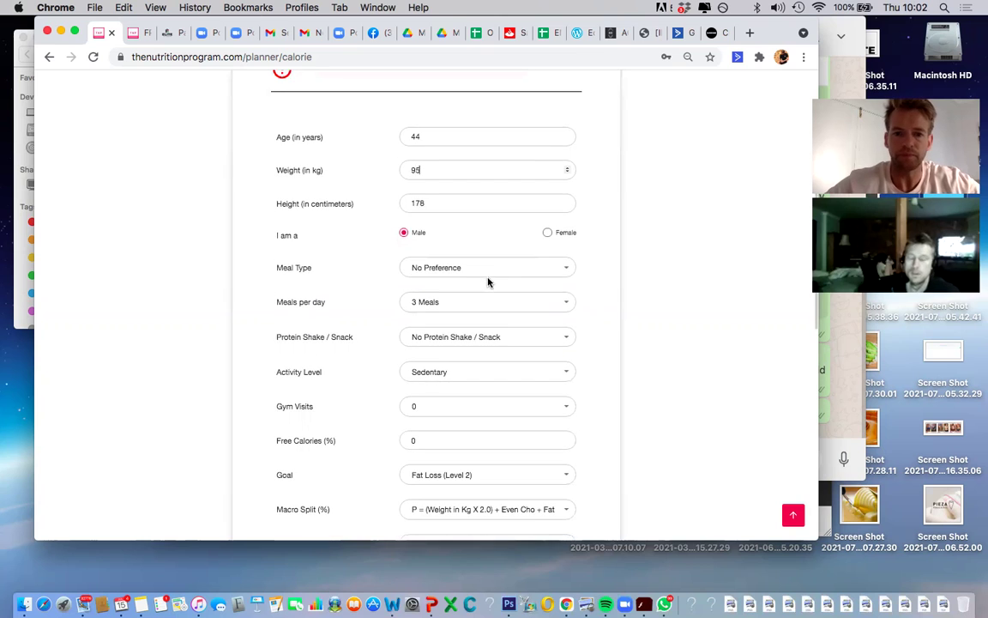
left_click(459, 198)
key("BackSpace")
key("BackSpace")
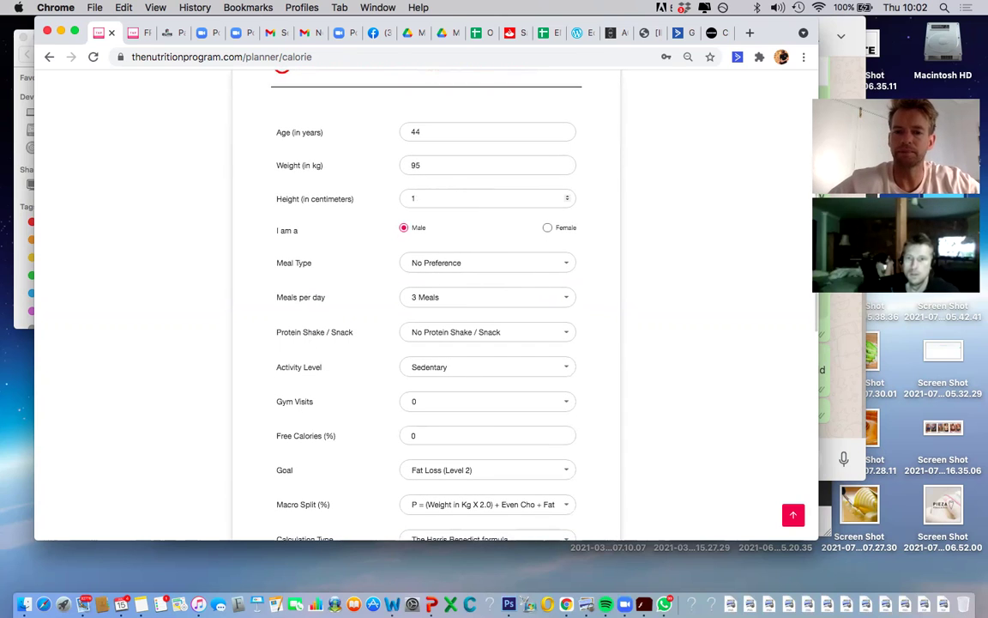
key("BackSpace")
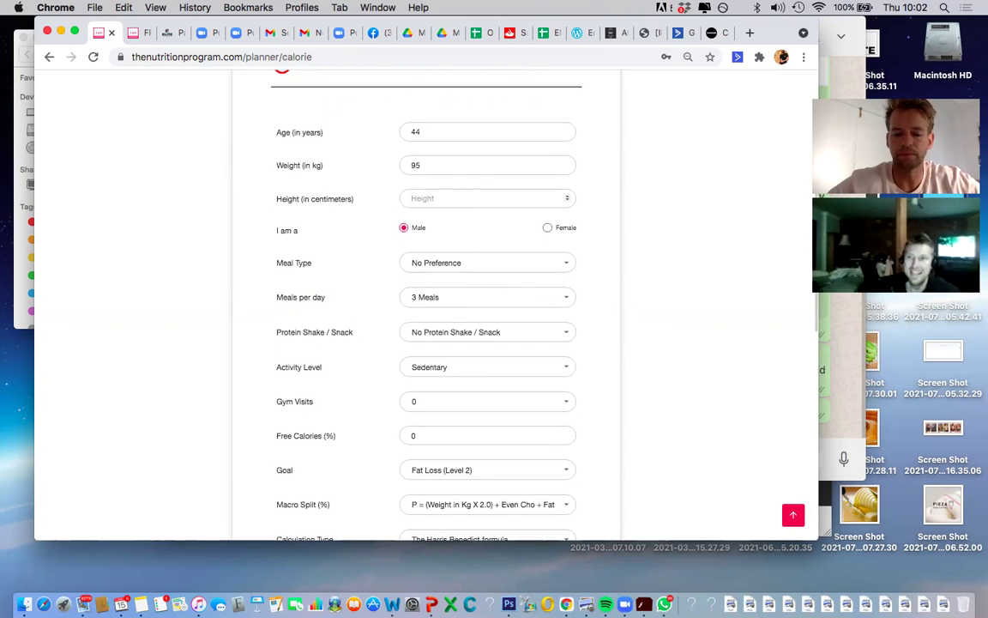
type("186")
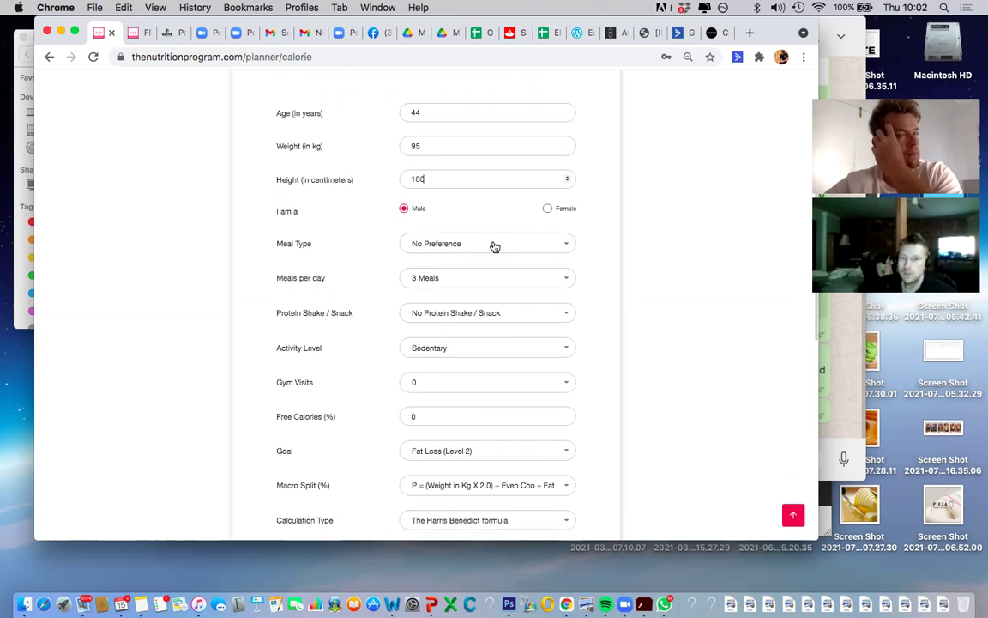
left_click(495, 247)
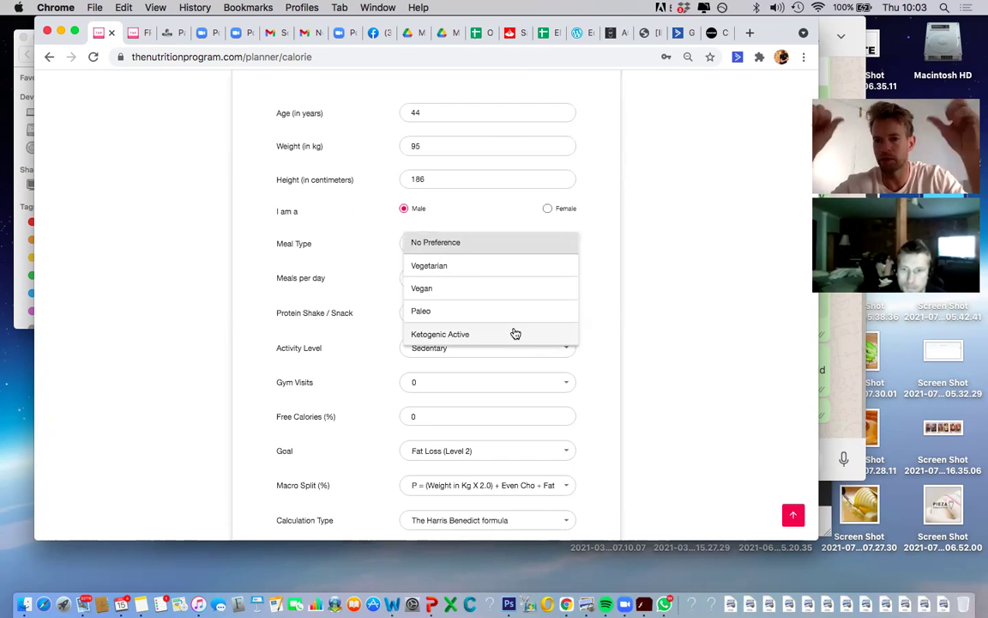
left_click(512, 249)
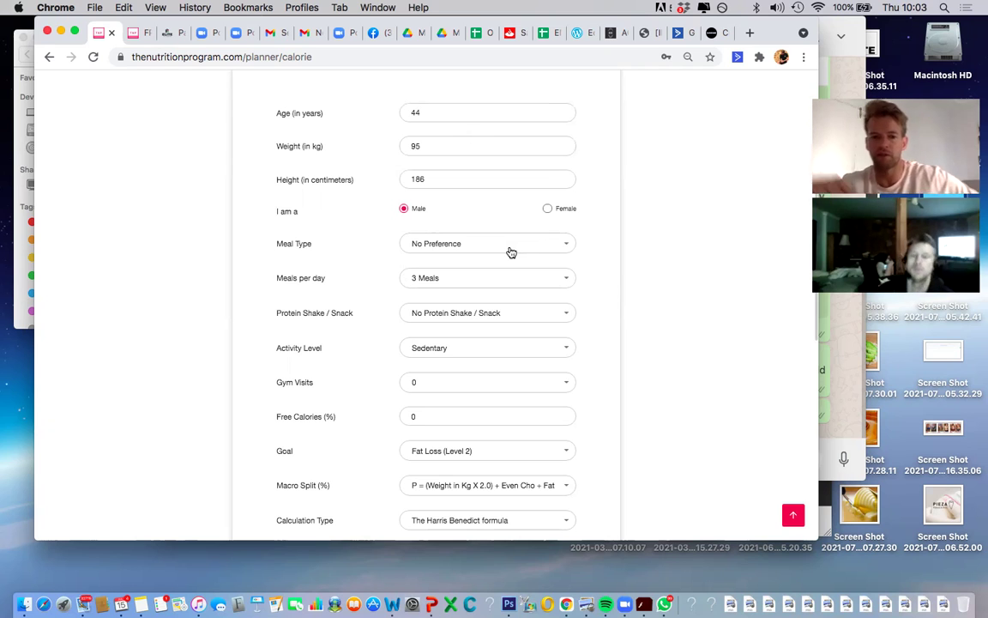
Scroll down to the Calorie Target section showing 2306 calories, minus 309, for 1997 actual
scroll(510, 251, "down", 2)
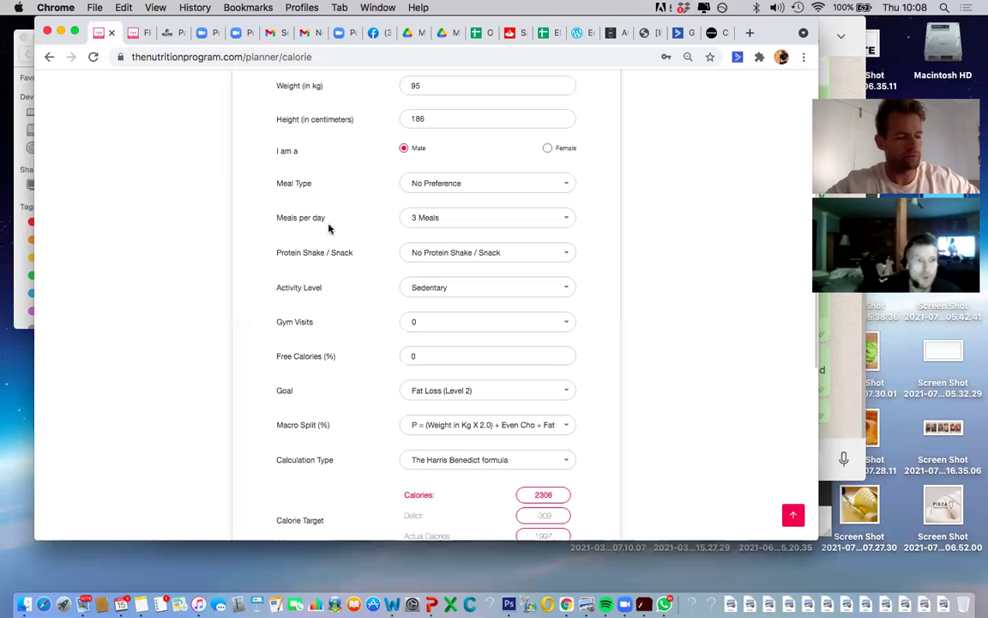
scroll(479, 287, "down", 2)
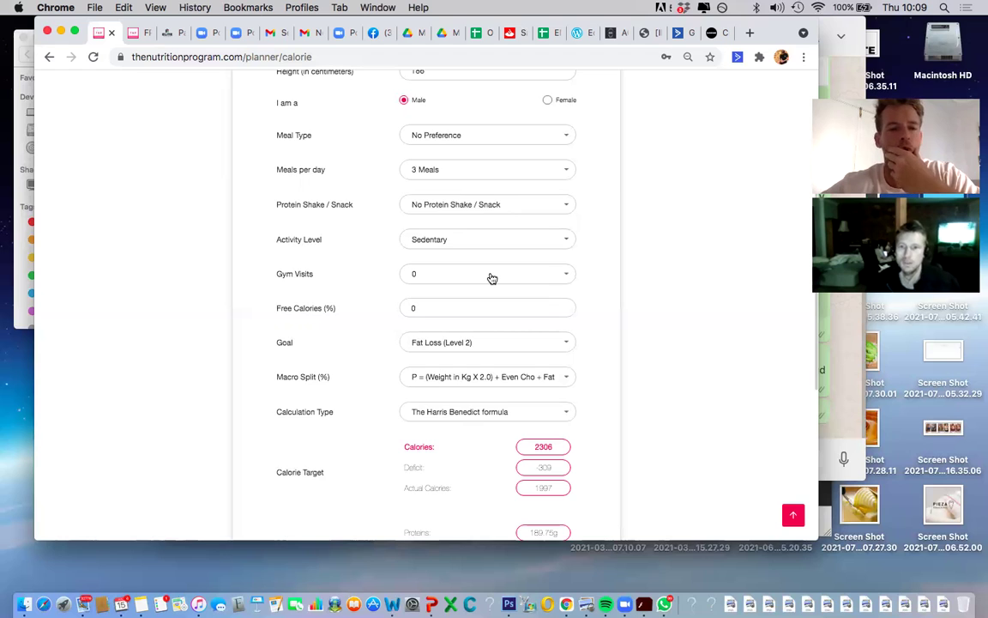
scroll(490, 277, "down", 1)
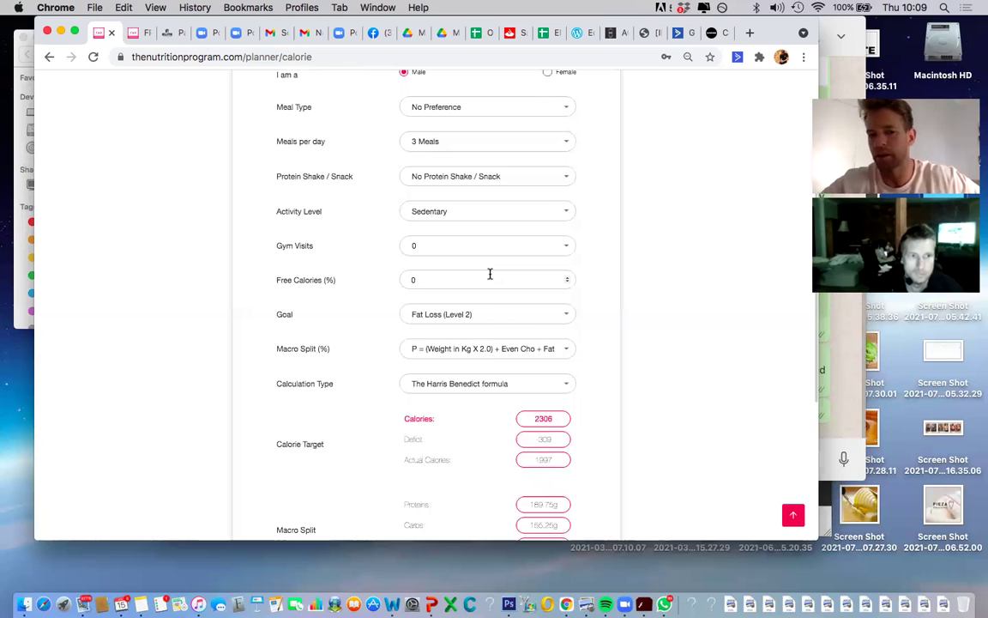
scroll(493, 323, "down", 1)
scroll(488, 258, "down", 2)
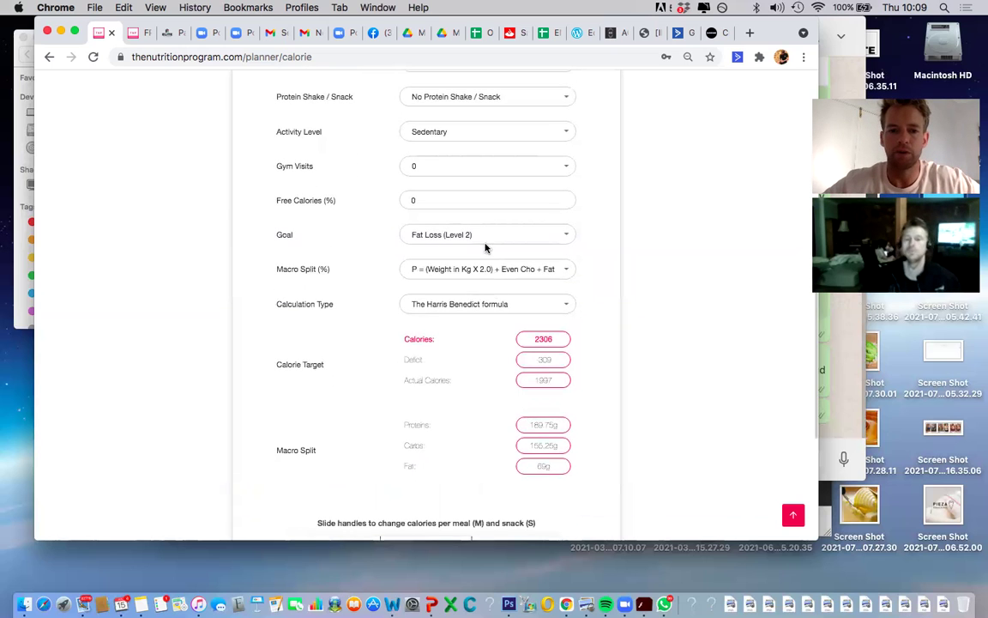
scroll(485, 242, "up", 3)
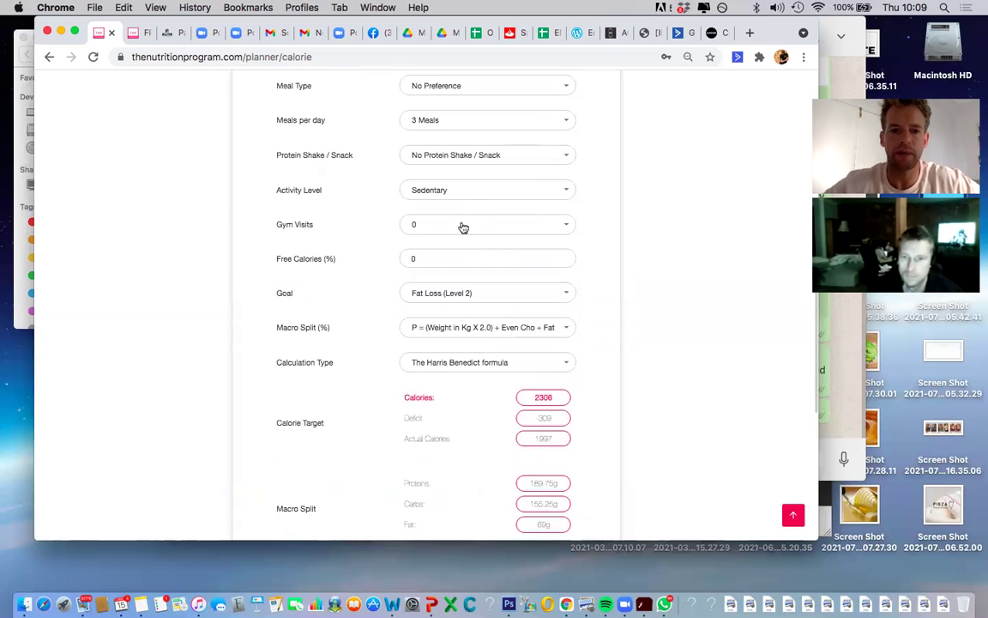
Choose 5 gym visits and Light Activity, raising calories to 2797 with 207.75 g carbs
left_click(463, 225)
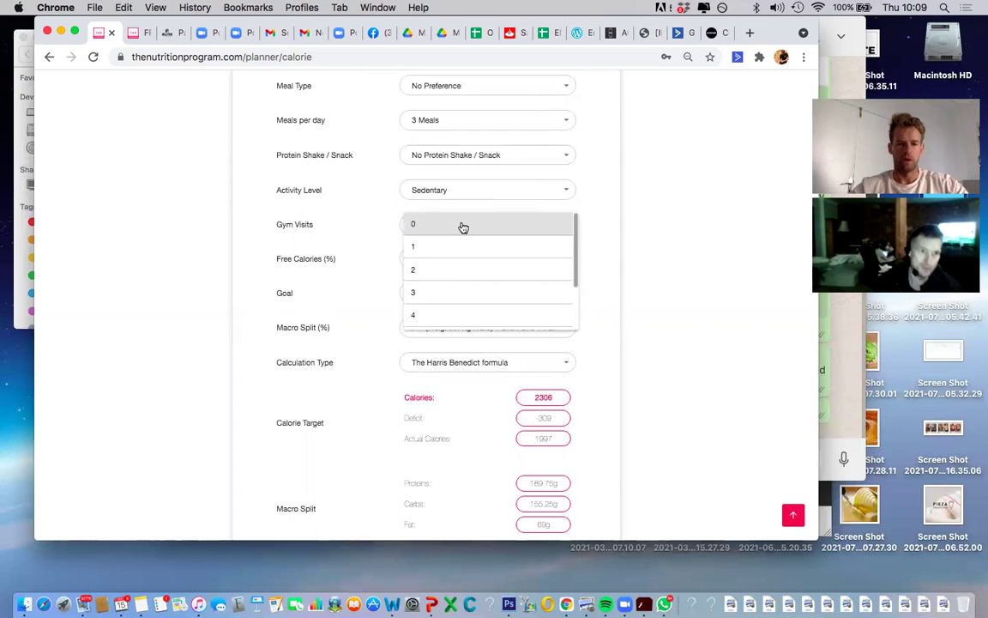
scroll(464, 227, "down", 2)
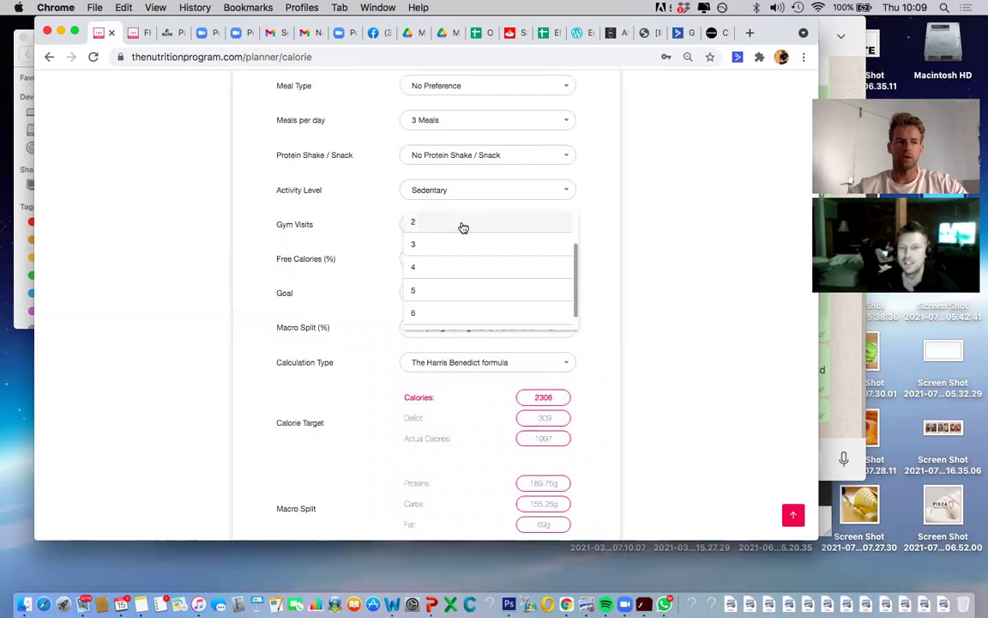
left_click(447, 292)
left_click(490, 194)
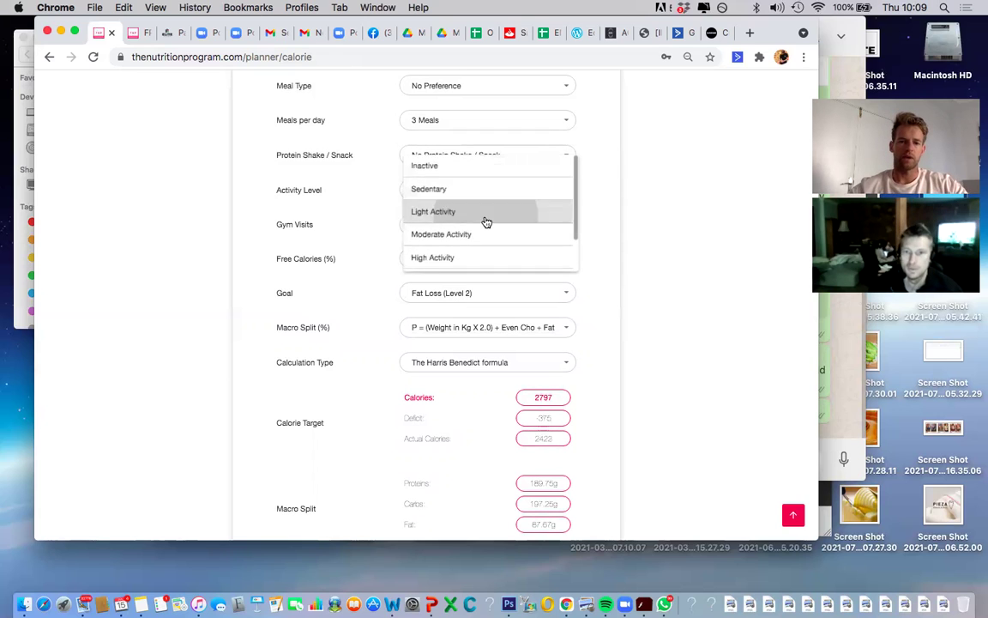
left_click(486, 214)
scroll(544, 369, "down", 1)
scroll(544, 369, "up", 1)
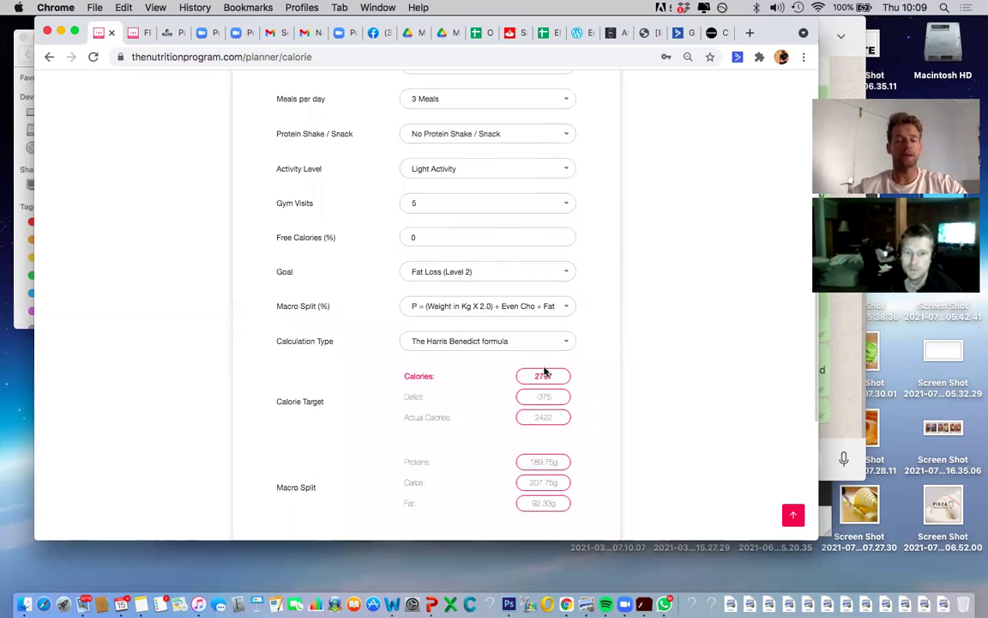